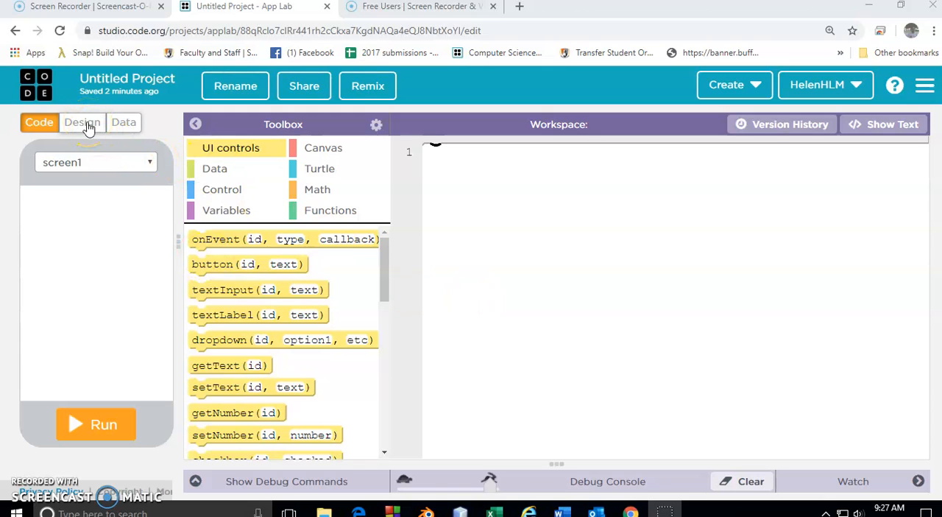
# In the design view, add a button to screen1 at x 35, y 20, with id squareButton and text Square.
pyautogui.click(84, 124)
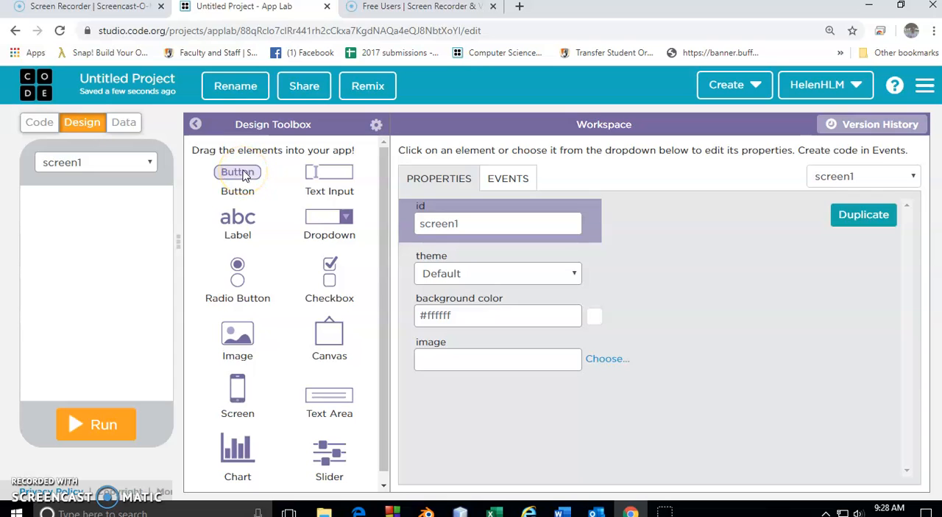
pyautogui.moveTo(245, 177); pyautogui.dragTo(61, 193)
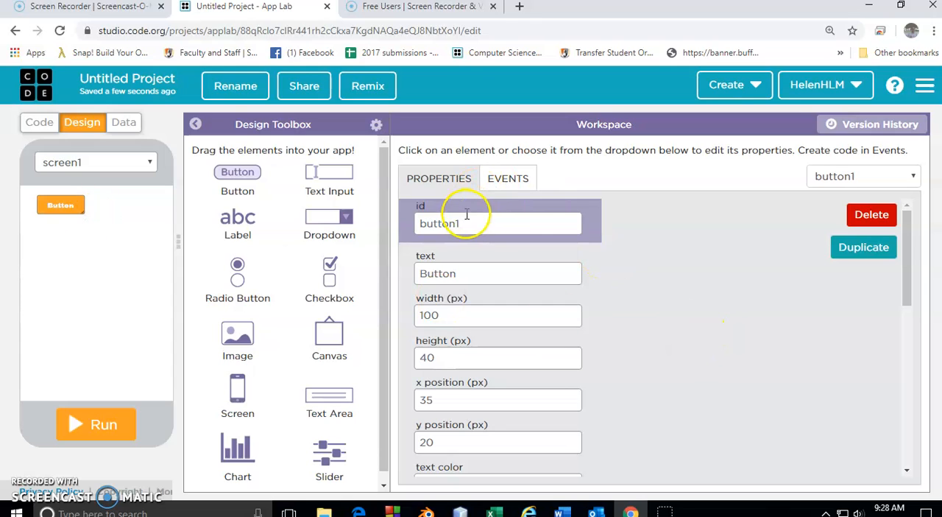
pyautogui.moveTo(475, 223); pyautogui.dragTo(420, 223)
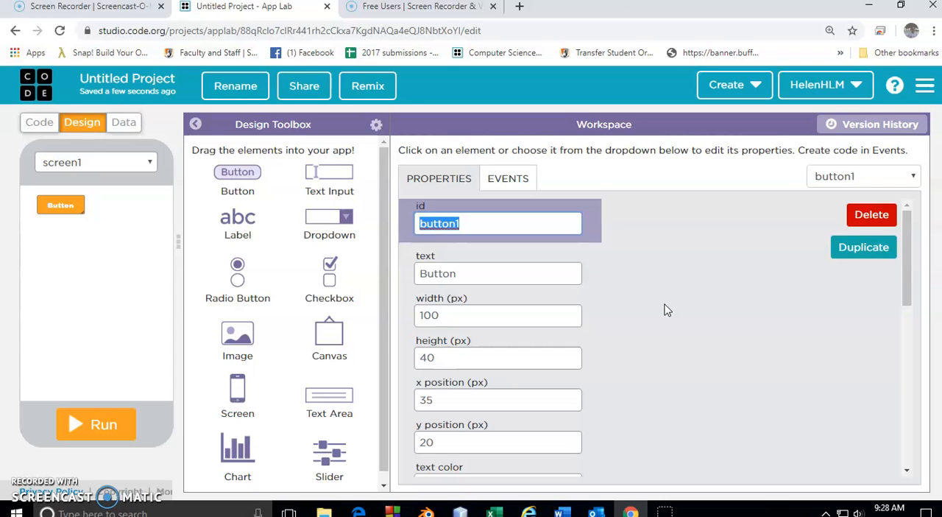
pyautogui.write('squareB')
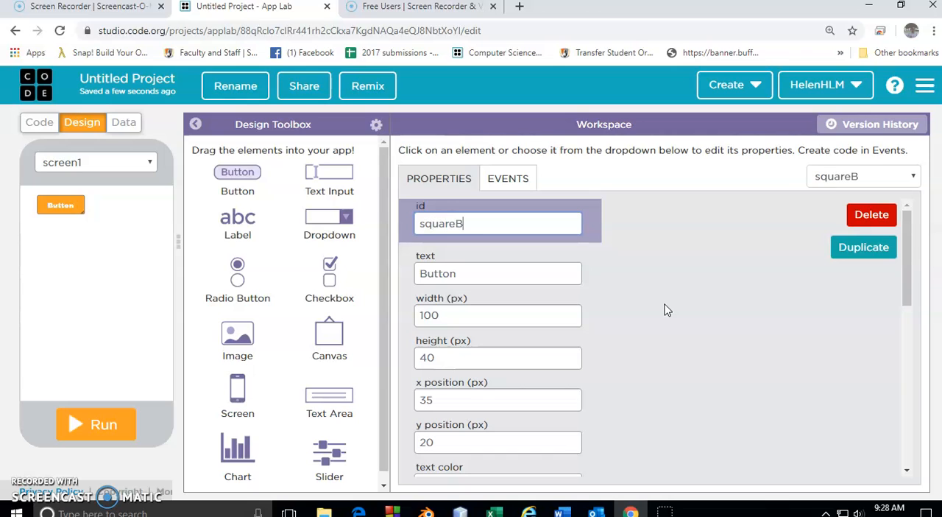
pyautogui.click(553, 221)
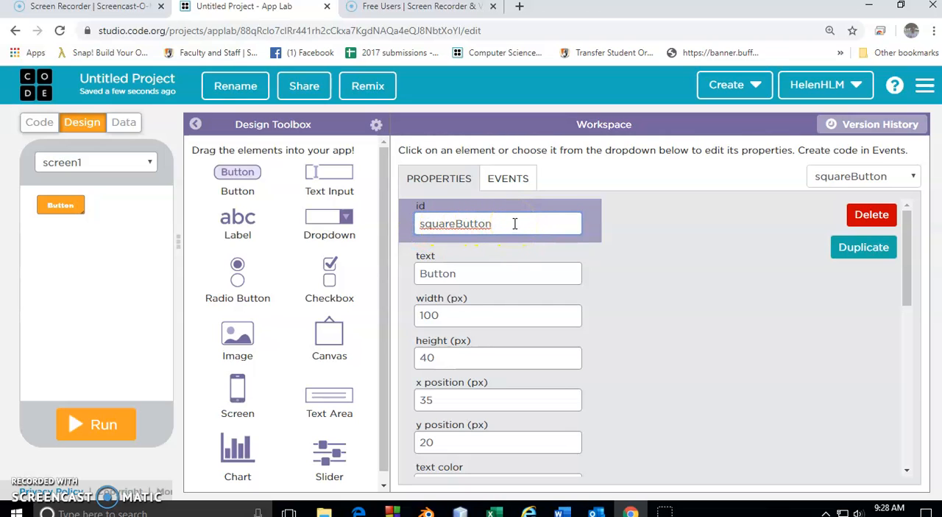
pyautogui.doubleClick(479, 273)
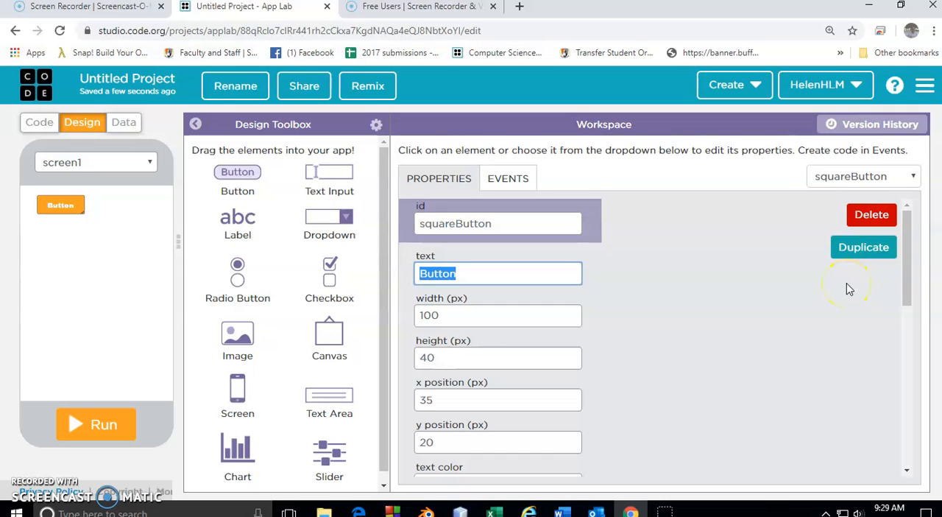
pyautogui.write('Square')
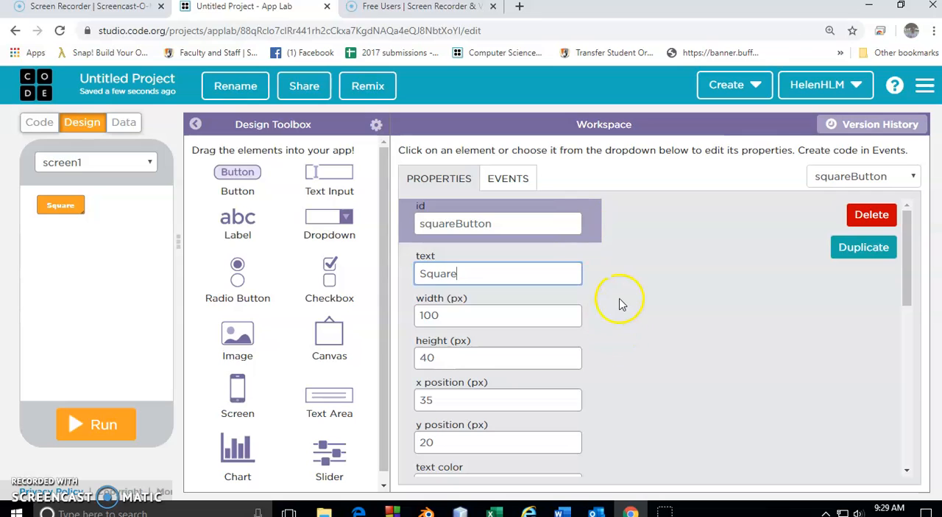
# Set the Square button's background color to pink, rgba(231,17,200,0.93).
pyautogui.scroll(-1, 621, 302)
pyautogui.scroll(-4, 621, 302)
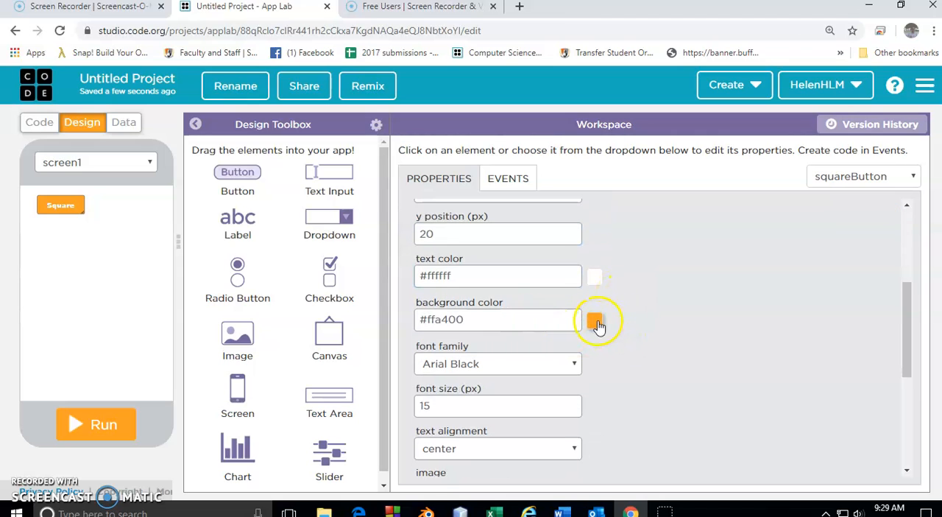
pyautogui.scroll(-2, 639, 321)
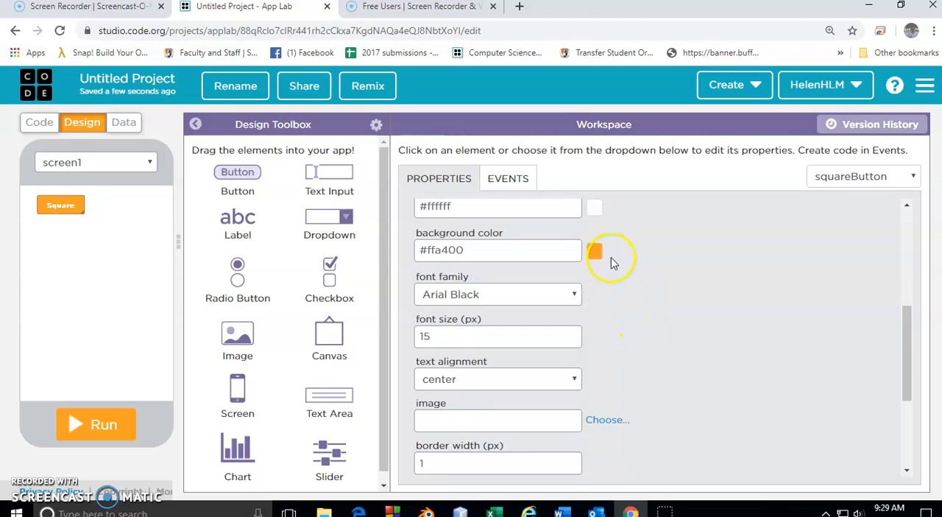
pyautogui.click(595, 253)
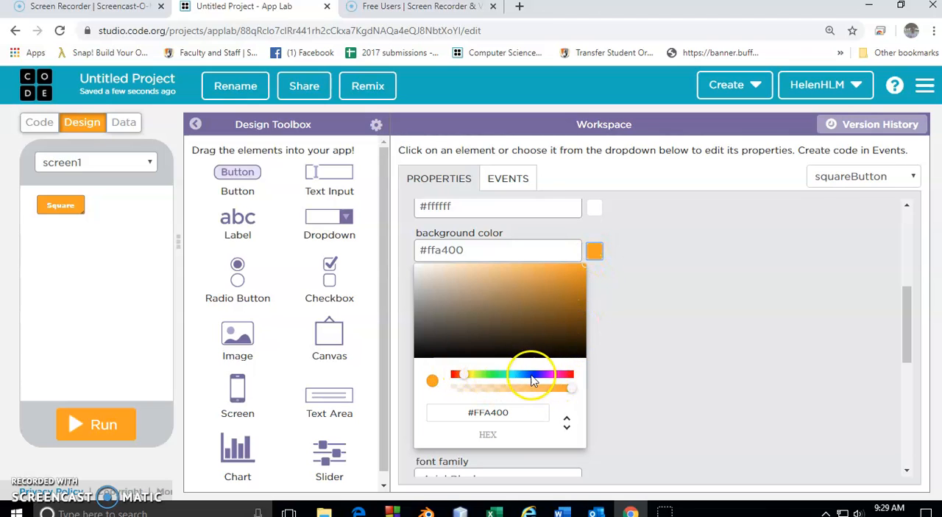
pyautogui.click(557, 377)
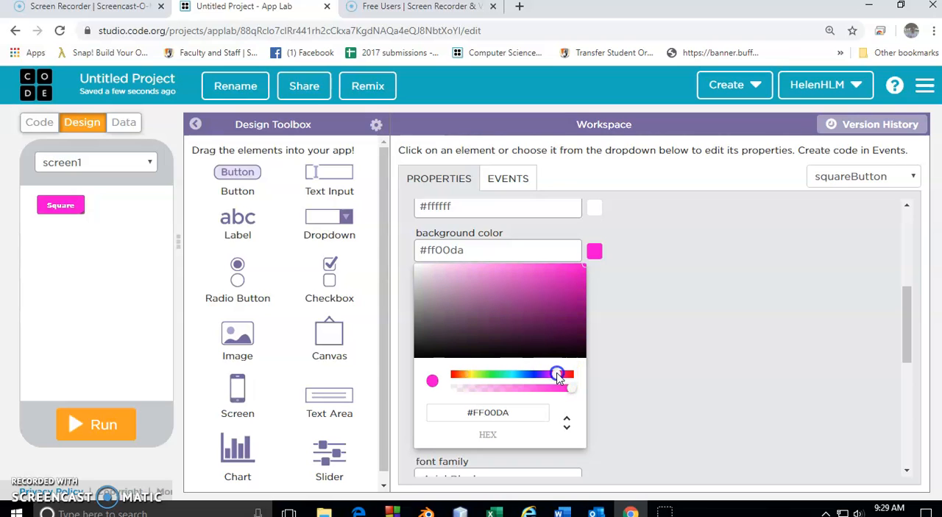
pyautogui.click(564, 389)
pyautogui.click(575, 274)
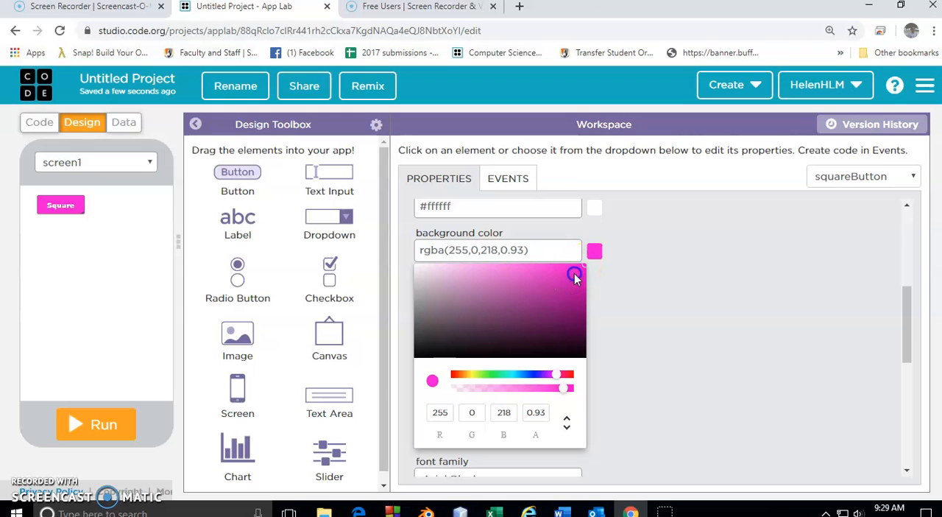
pyautogui.click(701, 309)
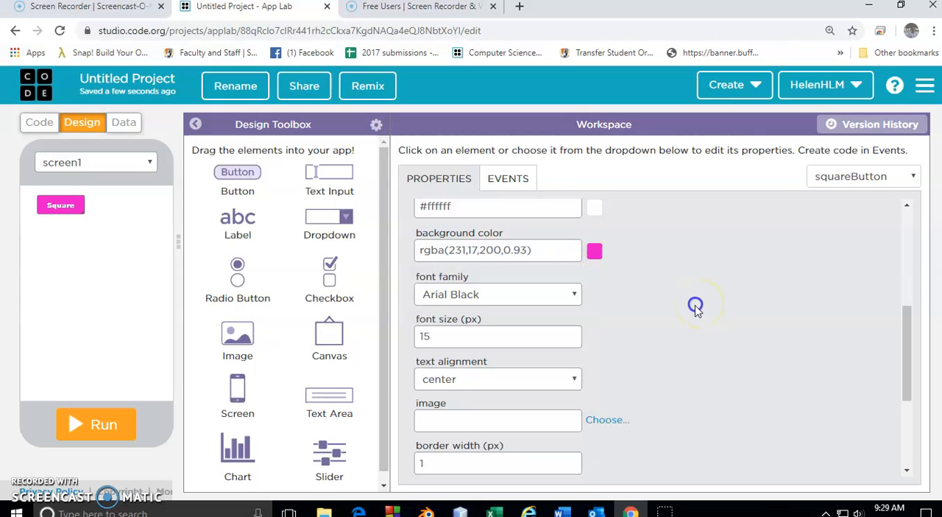
# Increase the Square button's font size to 20 px.
pyautogui.click(571, 333)
pyautogui.click(571, 333)
pyautogui.click(572, 333)
pyautogui.click(571, 333)
pyautogui.click(572, 332)
pyautogui.click(571, 333)
pyautogui.click(571, 339)
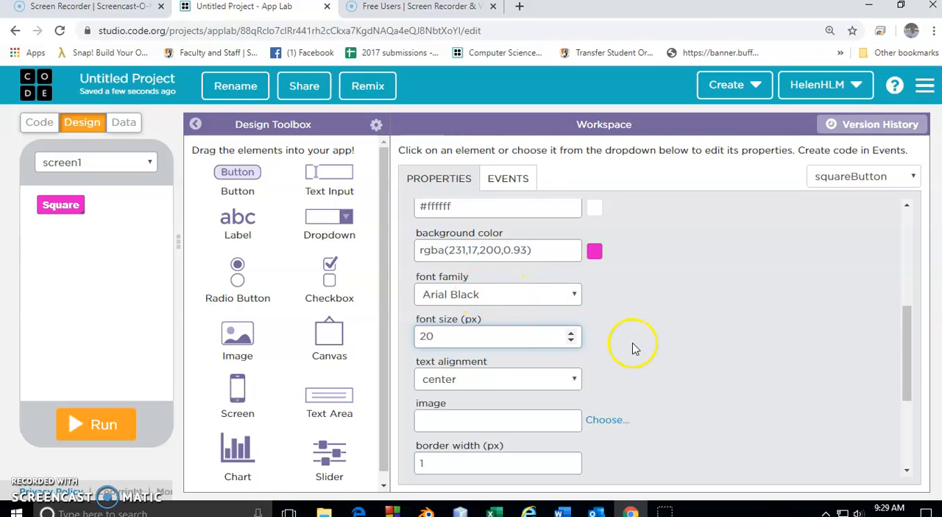
# Duplicate the Square button and place the copy beside it at x 165, y 20.
pyautogui.scroll(4, 648, 346)
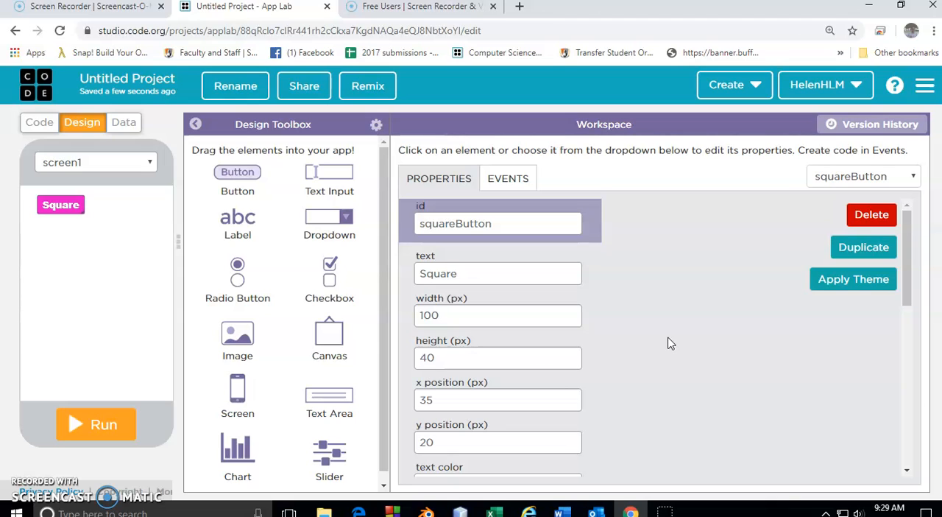
pyautogui.moveTo(226, 171); pyautogui.dragTo(505, 287)
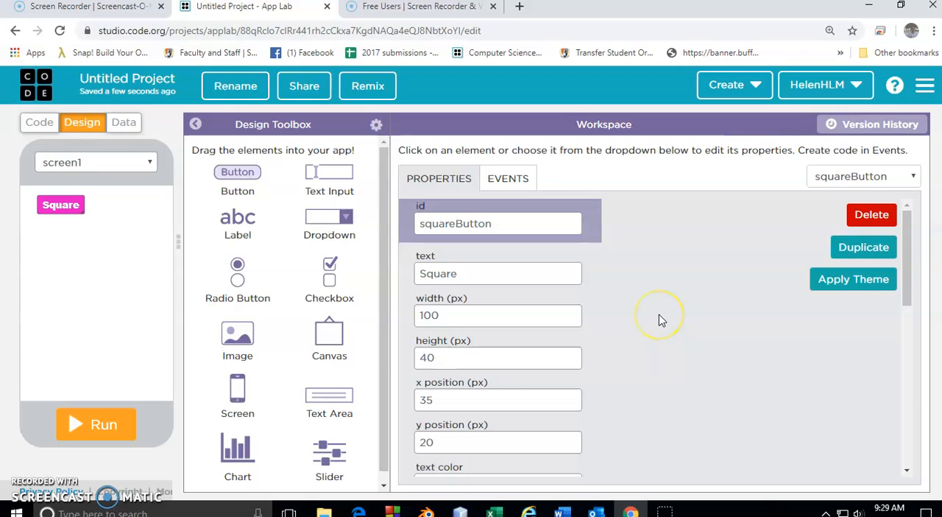
pyautogui.click(864, 248)
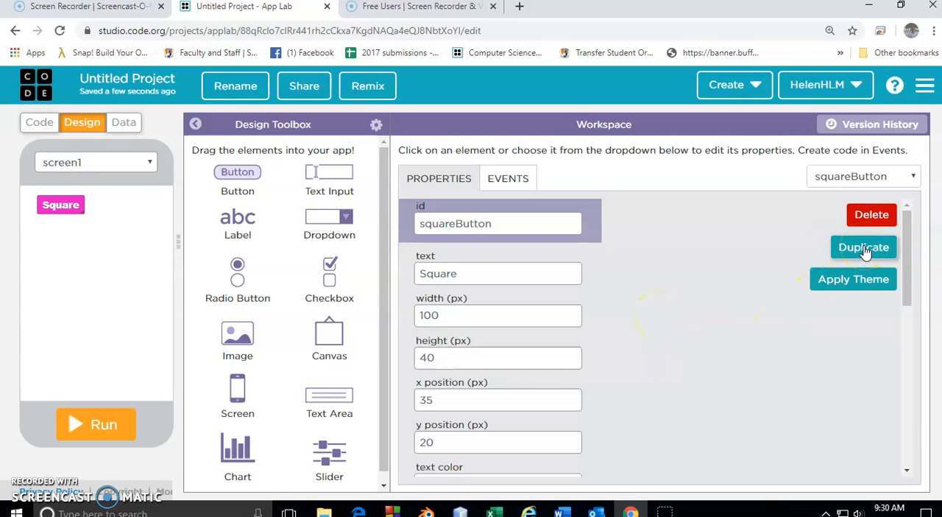
pyautogui.click(866, 250)
pyautogui.moveTo(63, 212); pyautogui.dragTo(132, 209)
pyautogui.moveTo(132, 209); pyautogui.dragTo(132, 209)
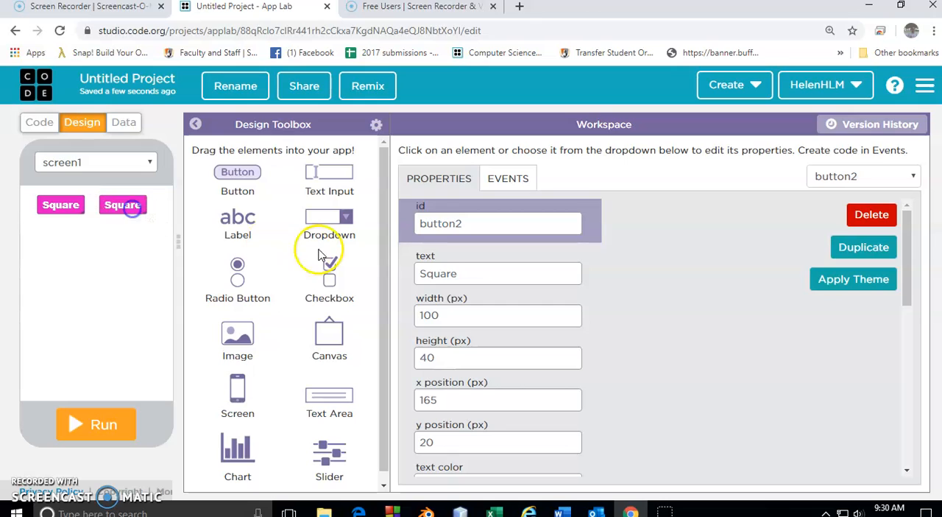
# Give the duplicated button beside Square the id eraseButton and the text Erase.
pyautogui.doubleClick(503, 222)
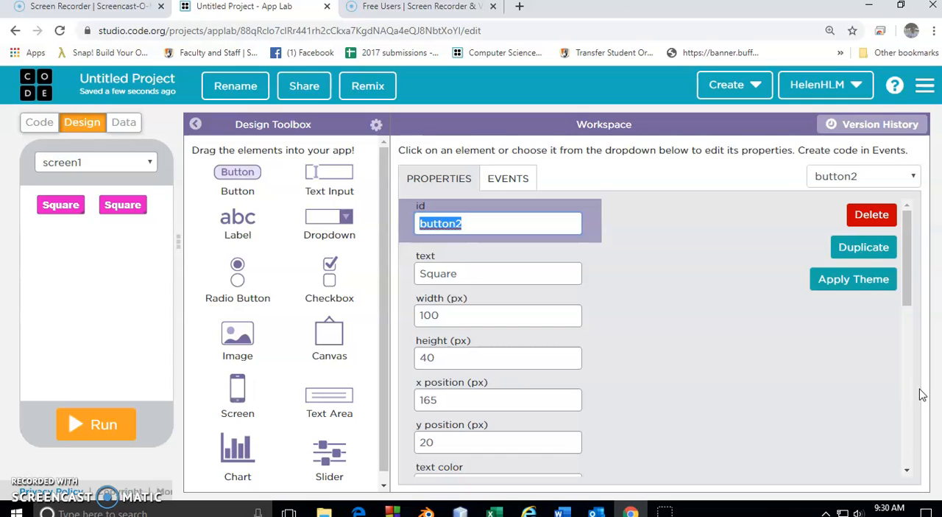
pyautogui.write('era')
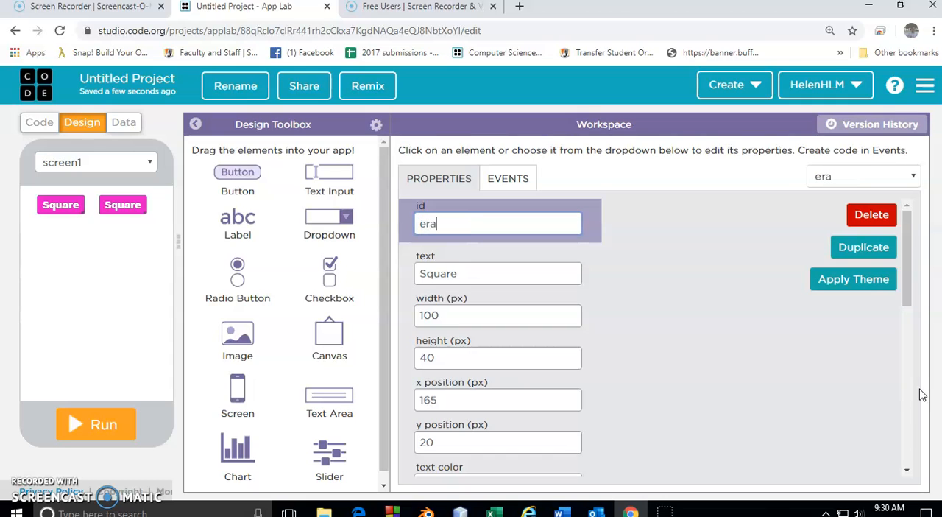
pyautogui.write('seButton')
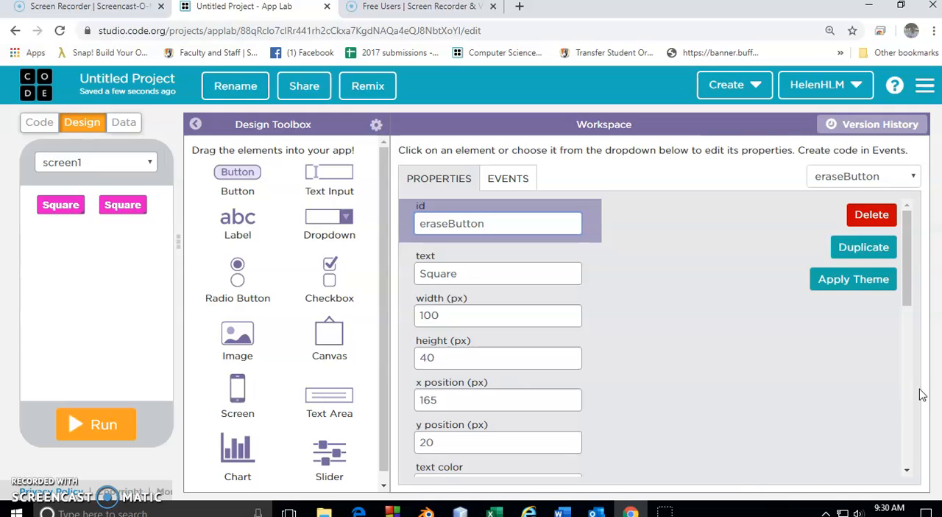
pyautogui.doubleClick(486, 273)
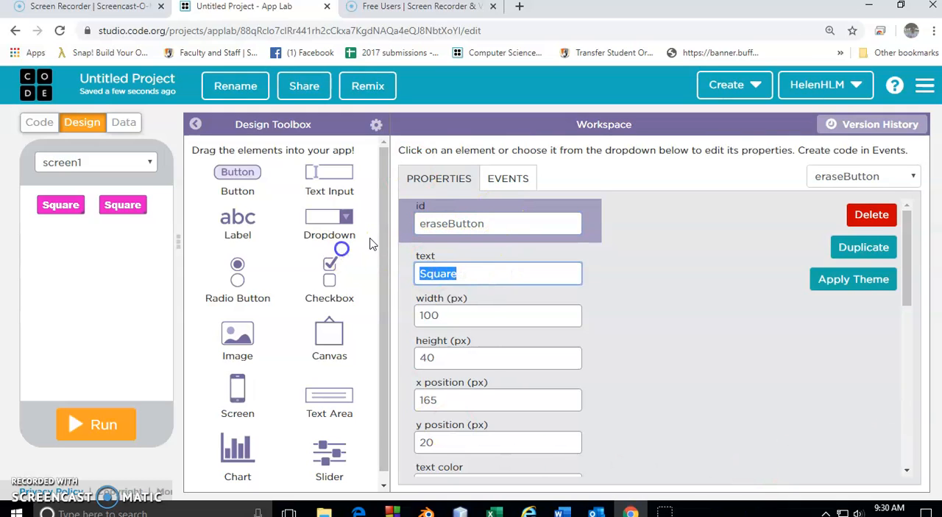
pyautogui.write('Erase')
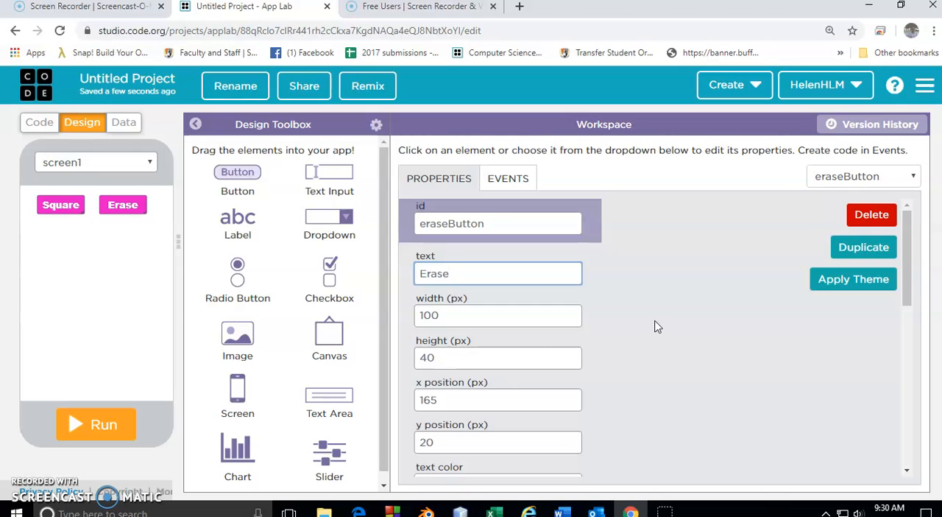
pyautogui.click(685, 335)
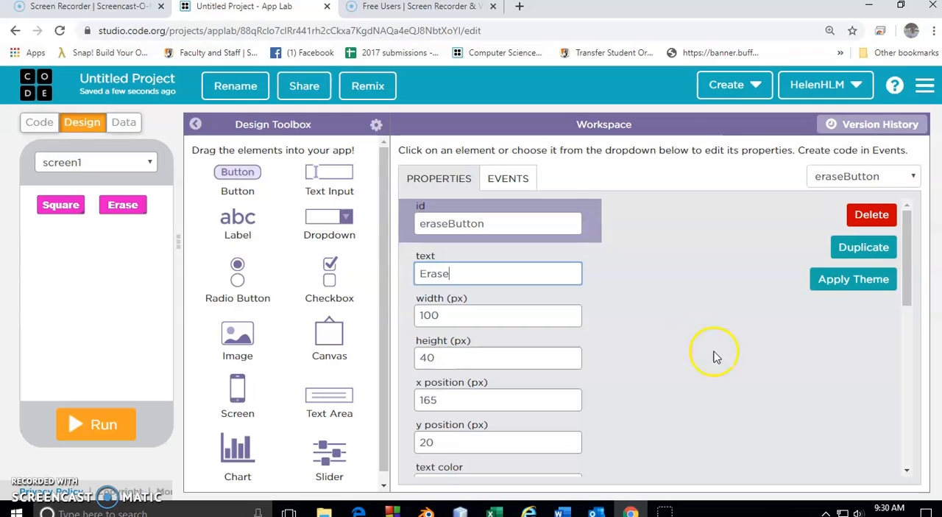
# Duplicate the Erase button below Square at x 35, y 80, giving the copy the id blueButton and text Blue.
pyautogui.click(864, 246)
pyautogui.moveTo(138, 212)
pyautogui.mouseDown()
pyautogui.moveTo(106, 241)
pyautogui.moveTo(72, 237)
pyautogui.mouseUp()
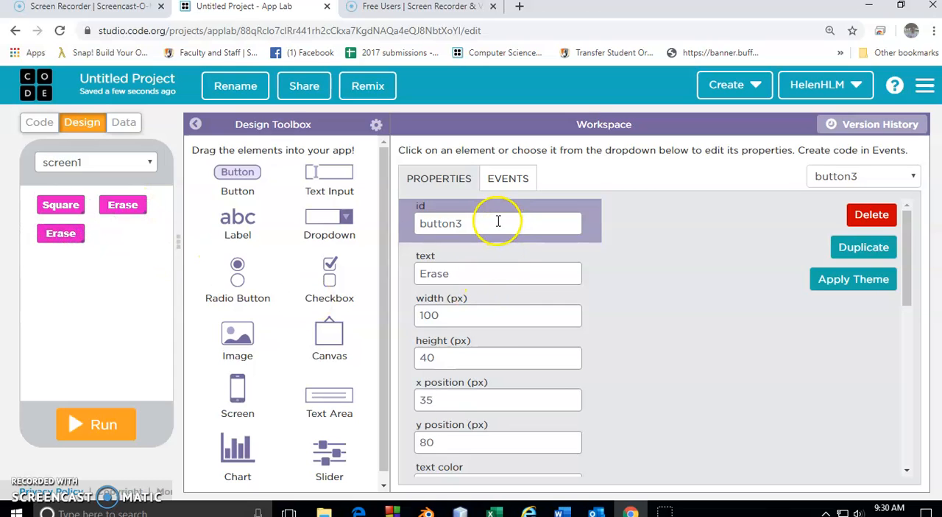
pyautogui.moveTo(490, 221); pyautogui.dragTo(409, 219)
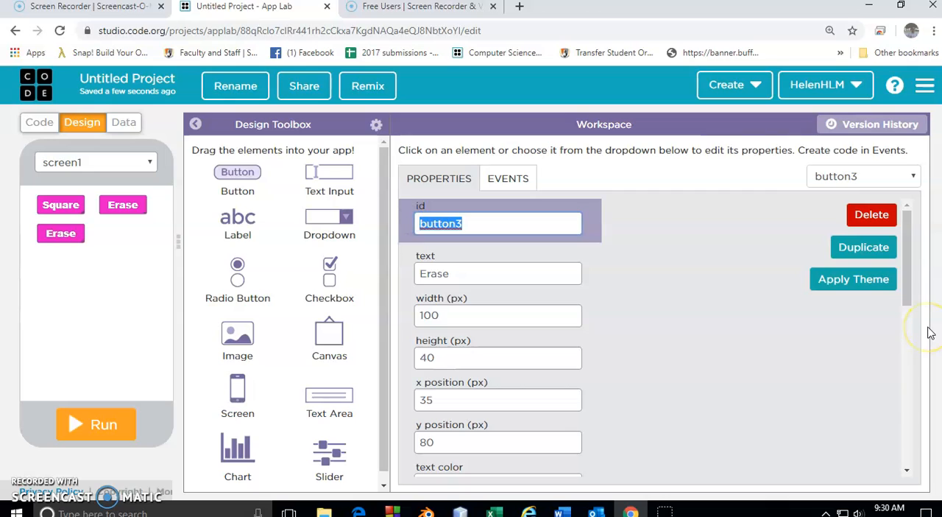
pyautogui.write('b')
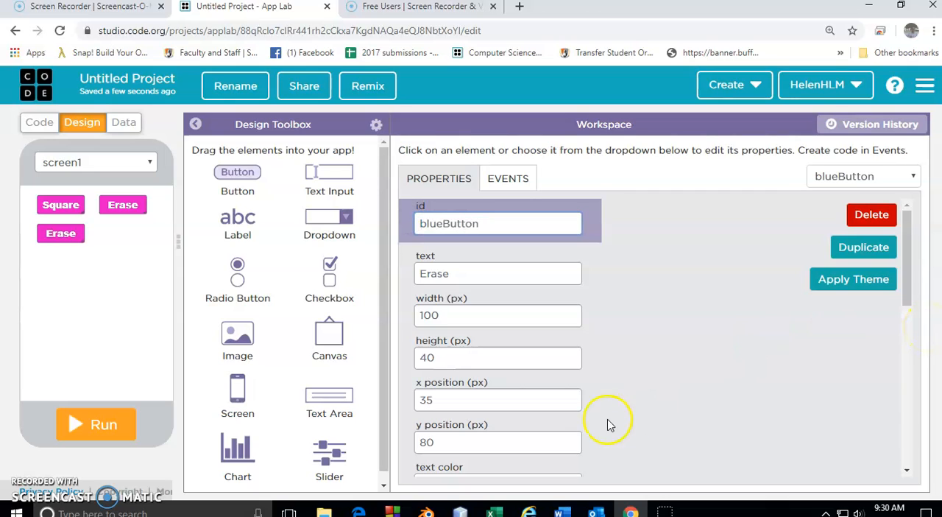
pyautogui.moveTo(467, 273); pyautogui.dragTo(380, 273)
pyautogui.write('Blue')
pyautogui.click(585, 275)
# Change the Blue button's background color to blue, rgba(62,17,231,0.93).
pyautogui.scroll(-3, 647, 281)
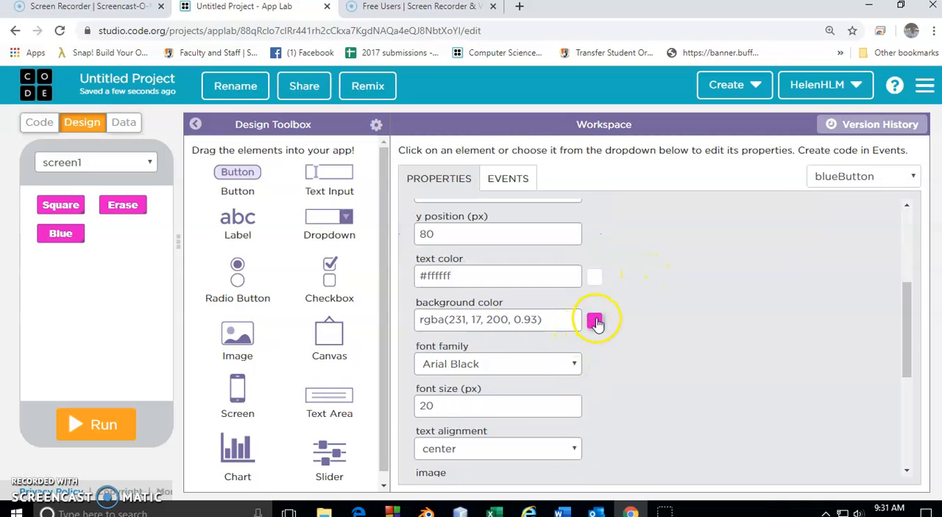
pyautogui.click(594, 320)
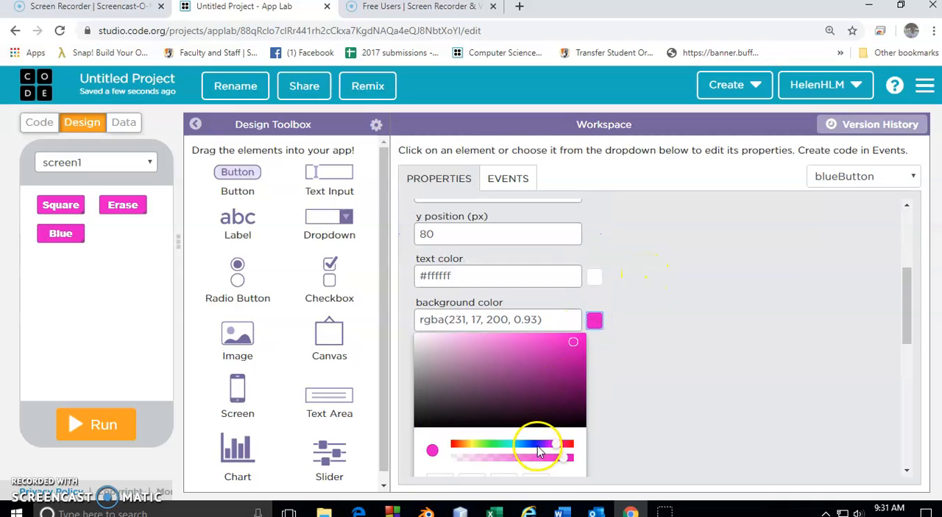
pyautogui.click(538, 443)
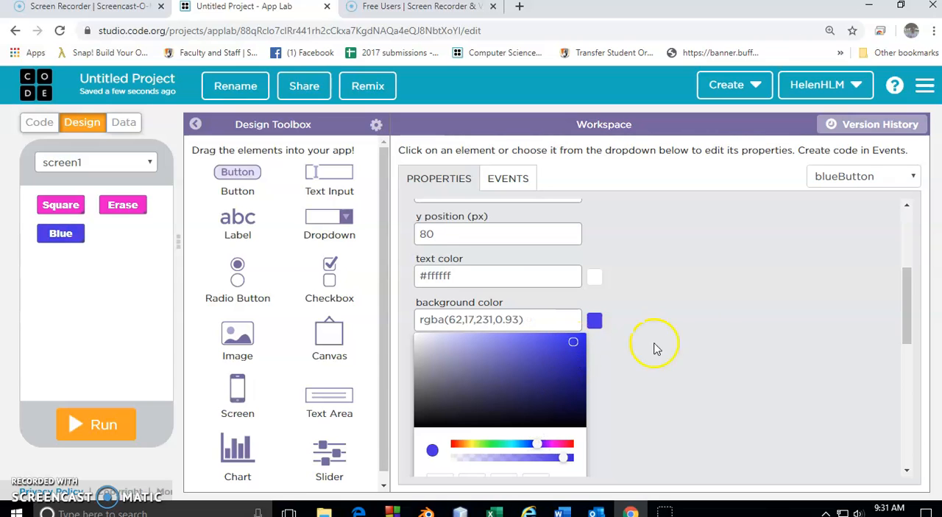
pyautogui.click(701, 336)
# Duplicate the Blue button and place the copy beside it at x 165, y 80.
pyautogui.scroll(3, 665, 373)
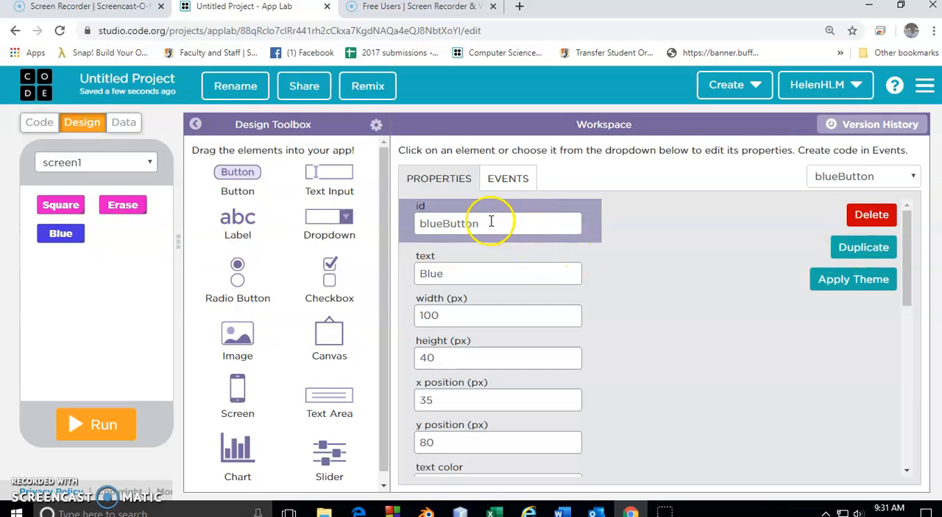
pyautogui.click(70, 206)
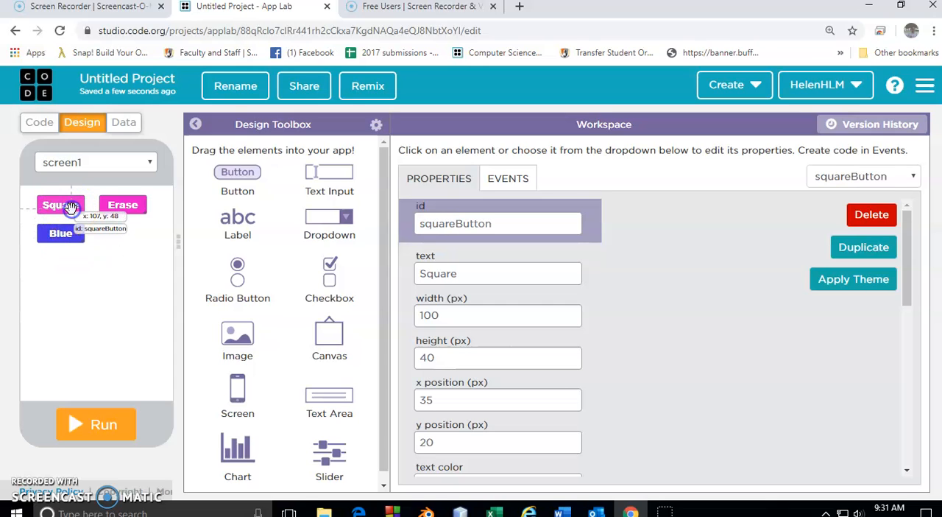
pyautogui.click(133, 208)
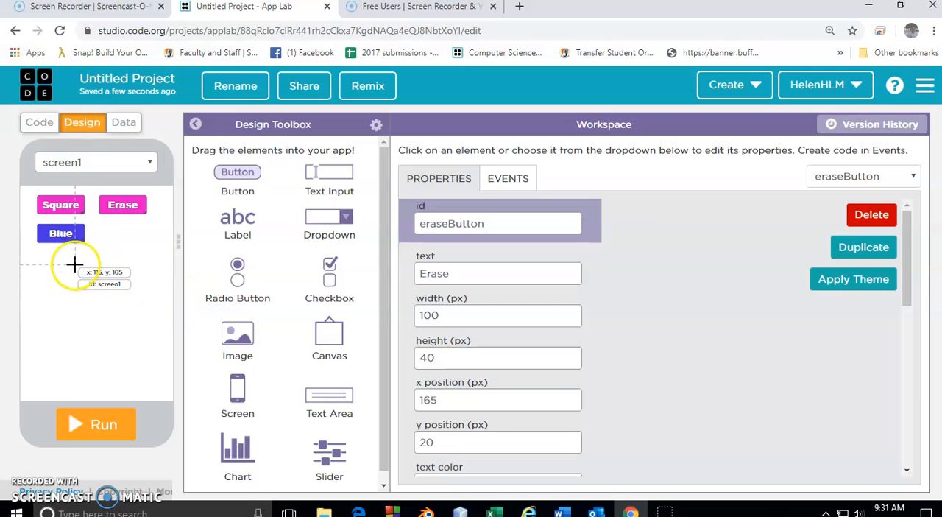
pyautogui.click(69, 232)
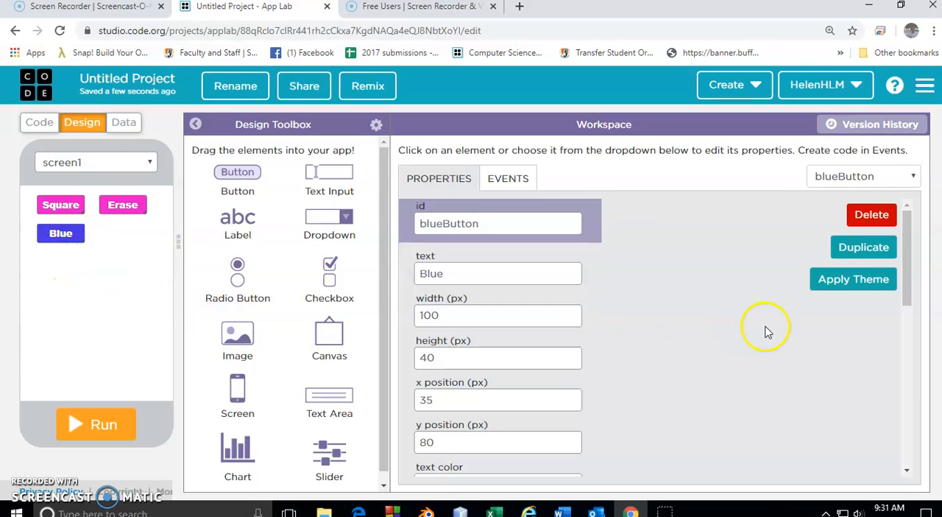
pyautogui.click(864, 248)
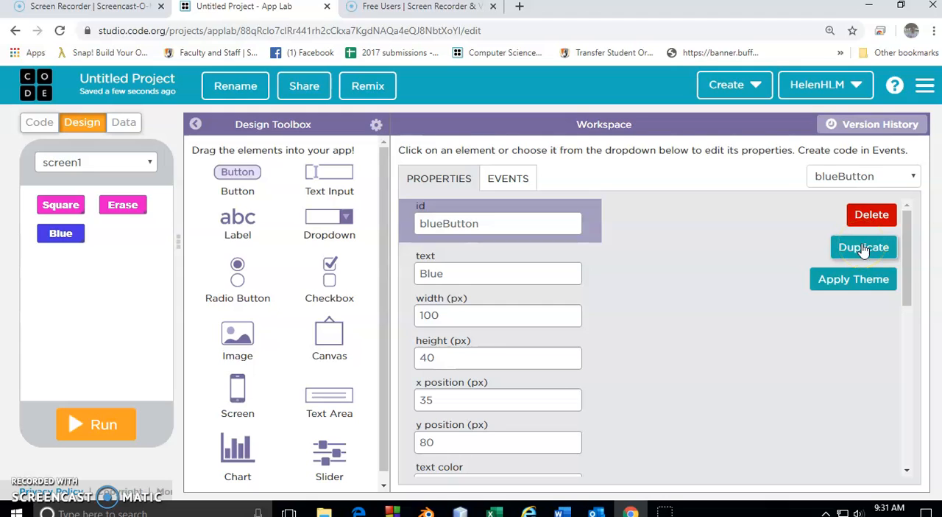
pyautogui.click(864, 249)
pyautogui.moveTo(66, 240)
pyautogui.mouseDown()
pyautogui.moveTo(135, 246)
pyautogui.moveTo(138, 234)
pyautogui.mouseUp()
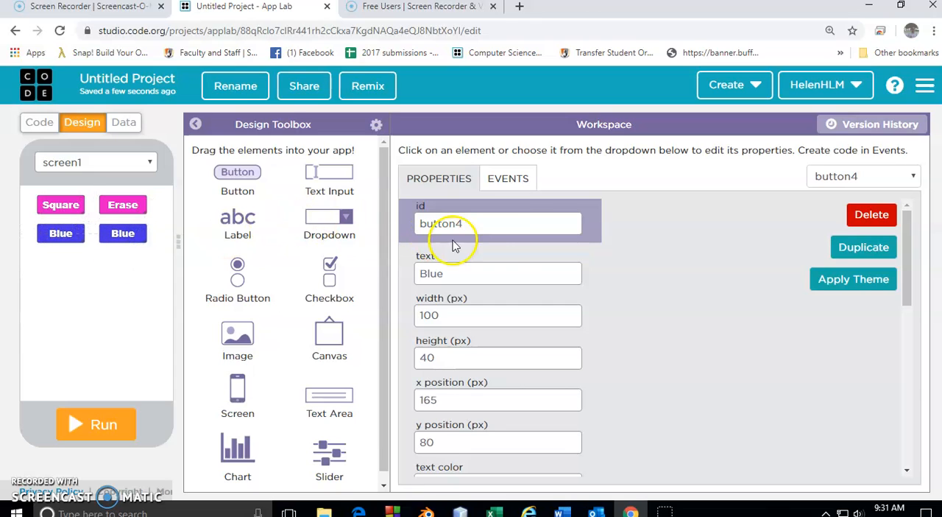
# Give the duplicated button beside Blue the id redButton and the text Red.
pyautogui.doubleClick(498, 224)
pyautogui.write('r')
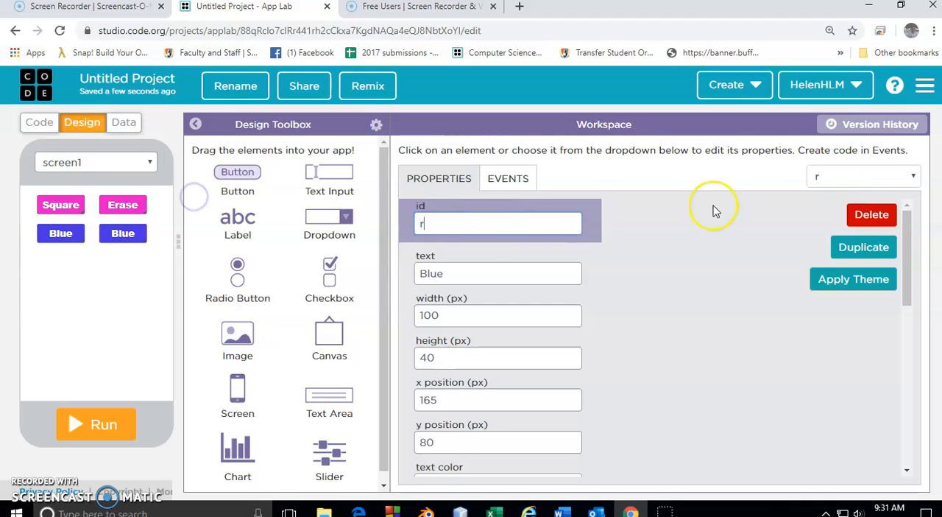
pyautogui.write('edButton')
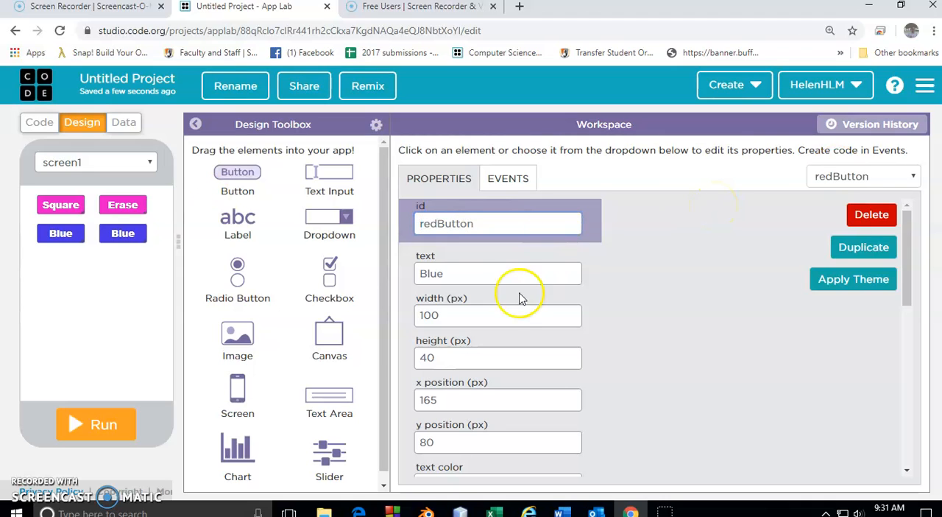
pyautogui.moveTo(496, 273); pyautogui.dragTo(383, 271)
pyautogui.write('Red')
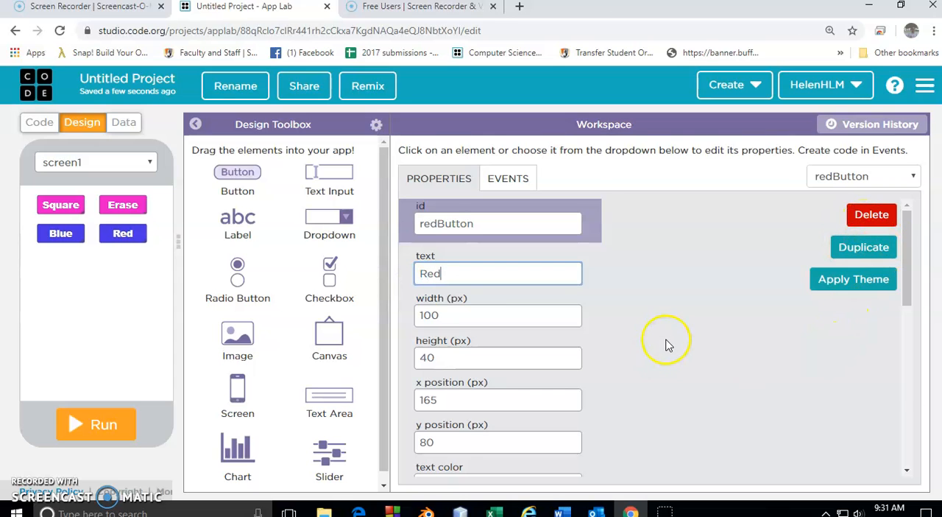
# Change the Red button's background color to red, rgba(231,17,65,0.93).
pyautogui.scroll(-4, 668, 344)
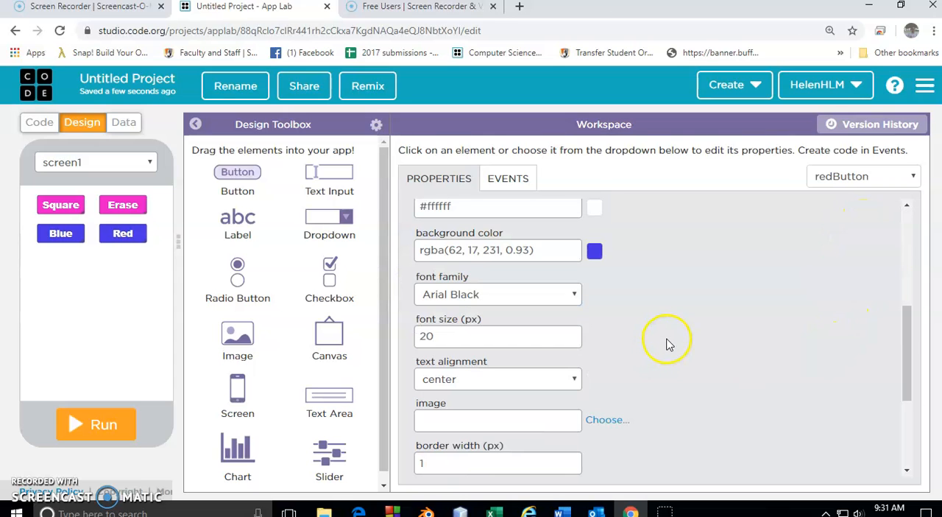
pyautogui.click(594, 252)
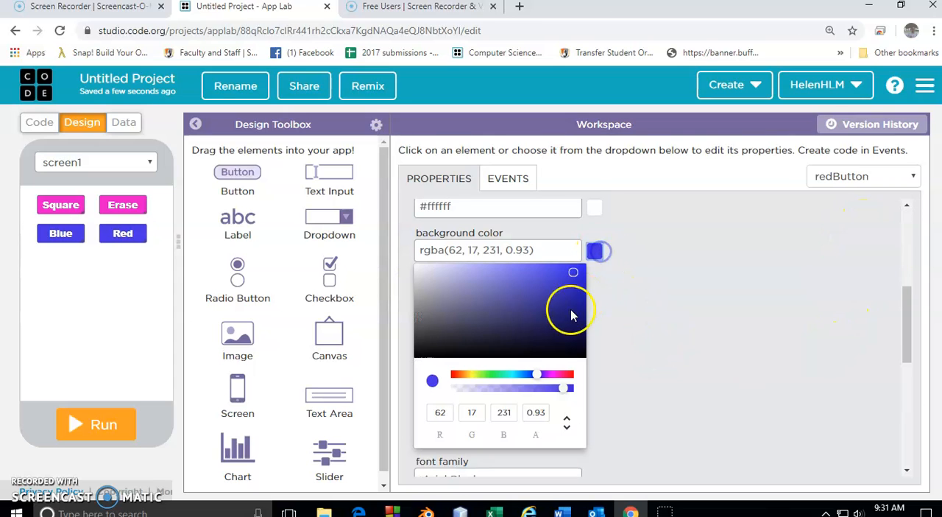
pyautogui.click(570, 374)
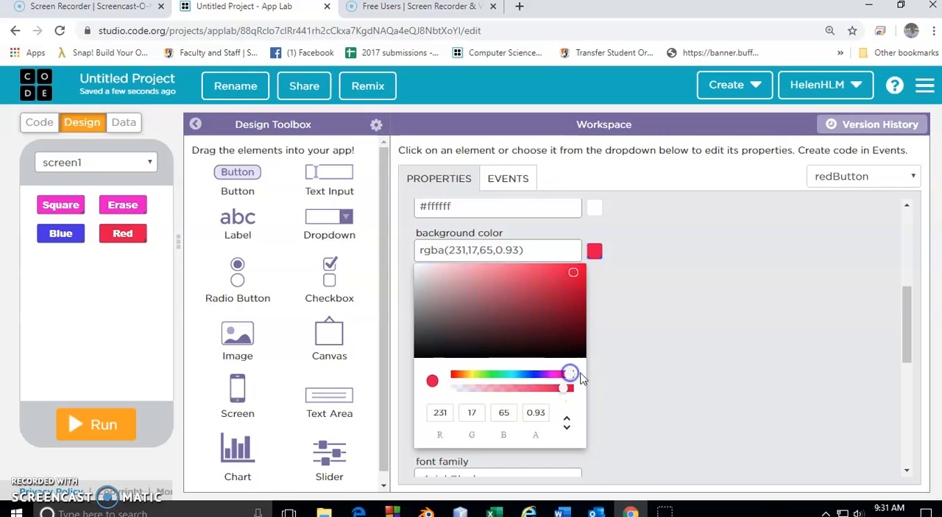
pyautogui.click(697, 361)
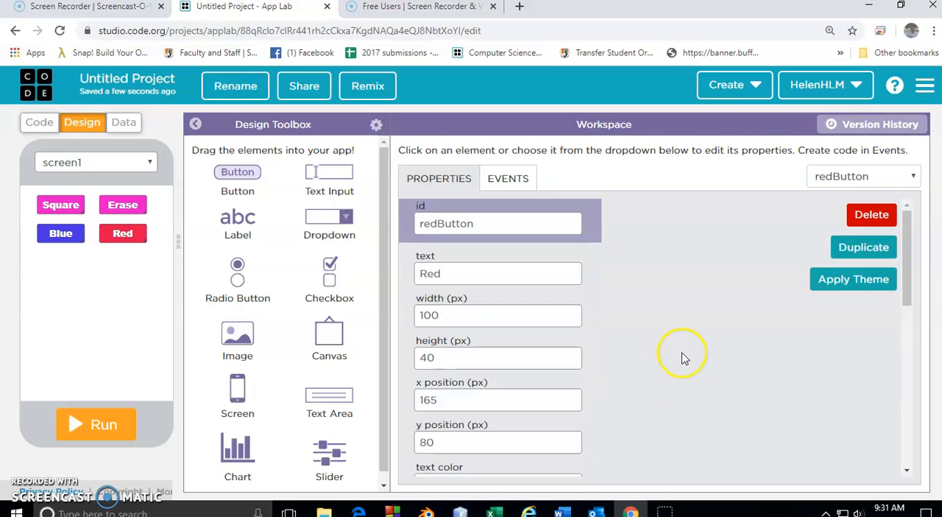
# Select the screen itself and change its id to drawScreen.
pyautogui.moveTo(353, 330); pyautogui.dragTo(95, 276)
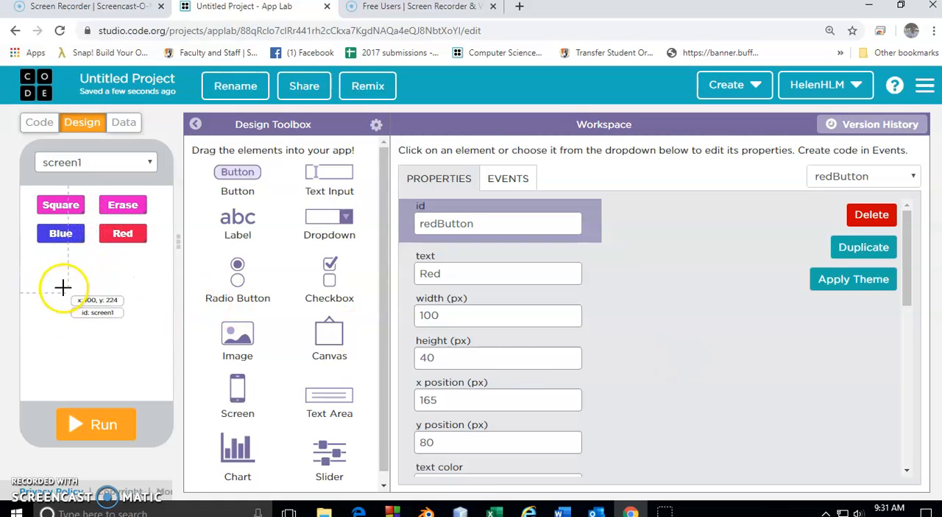
pyautogui.click(92, 294)
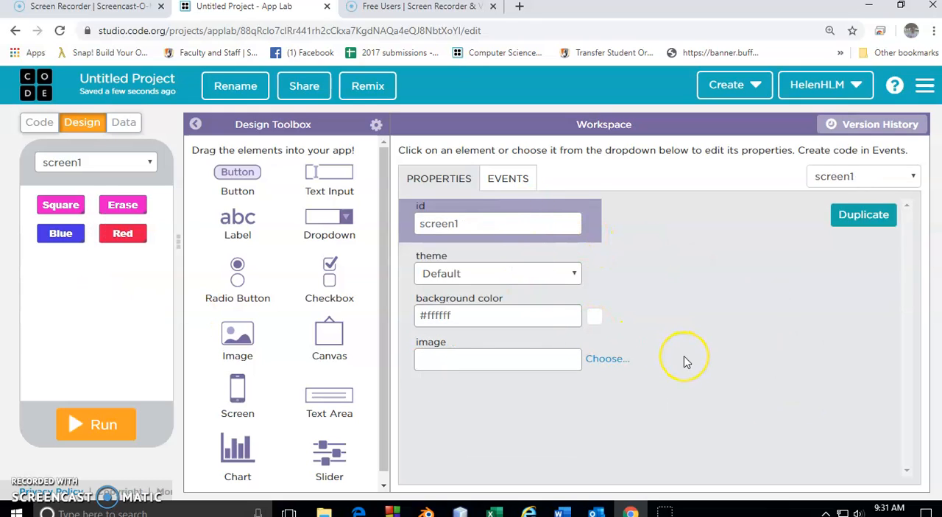
pyautogui.doubleClick(519, 224)
pyautogui.write('draw')
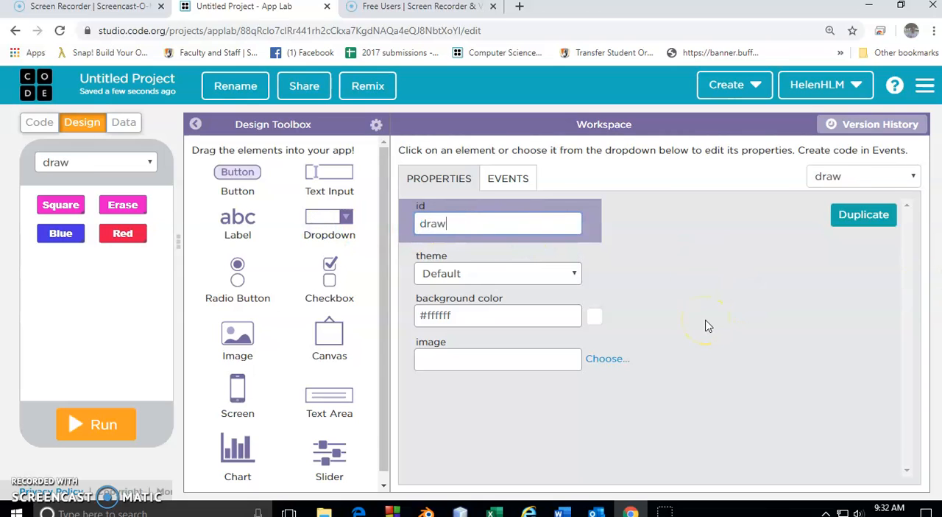
pyautogui.write('Screen')
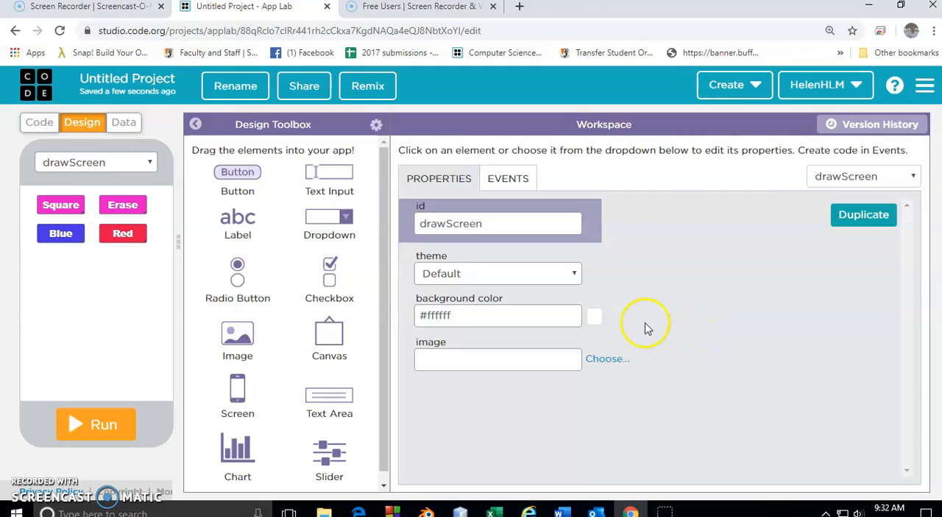
# Make the screen's background yellow, #ffff00, by setting the blue component of its RGB color to 0.
pyautogui.click(597, 322)
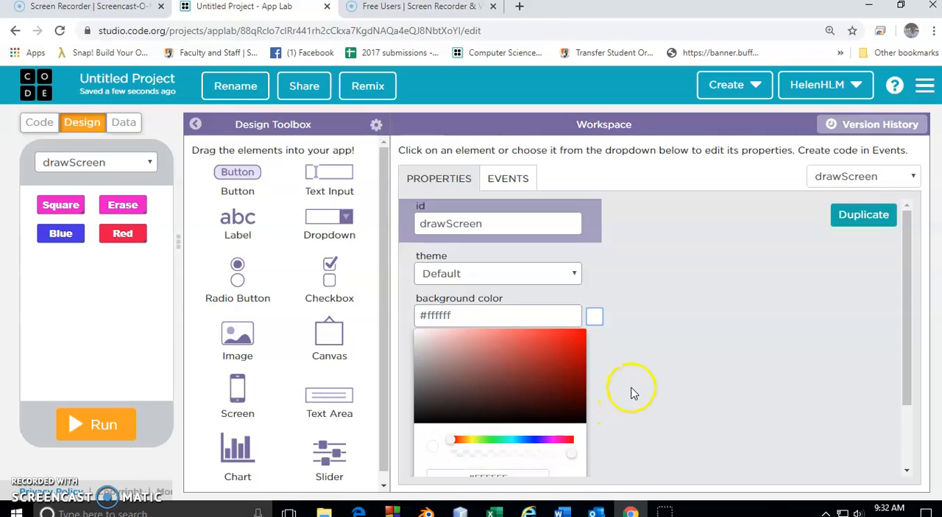
pyautogui.scroll(-1, 633, 389)
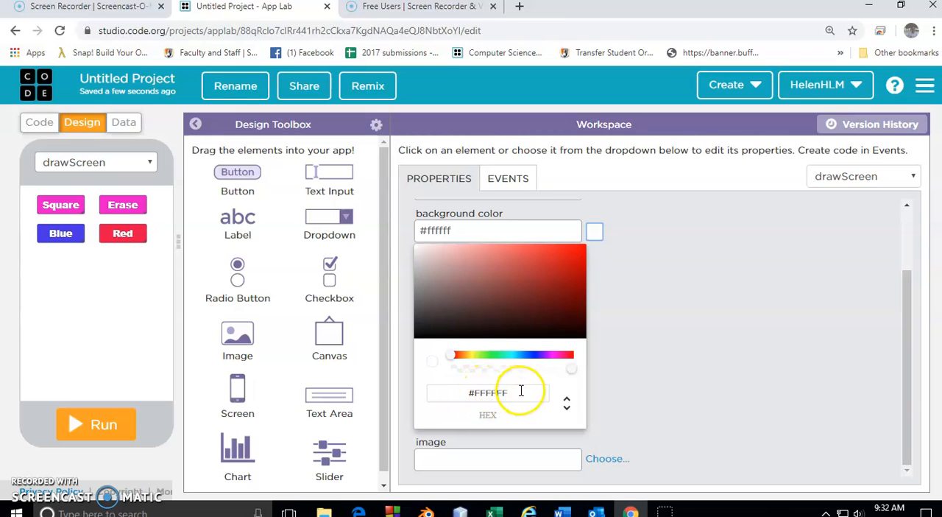
pyautogui.click(567, 409)
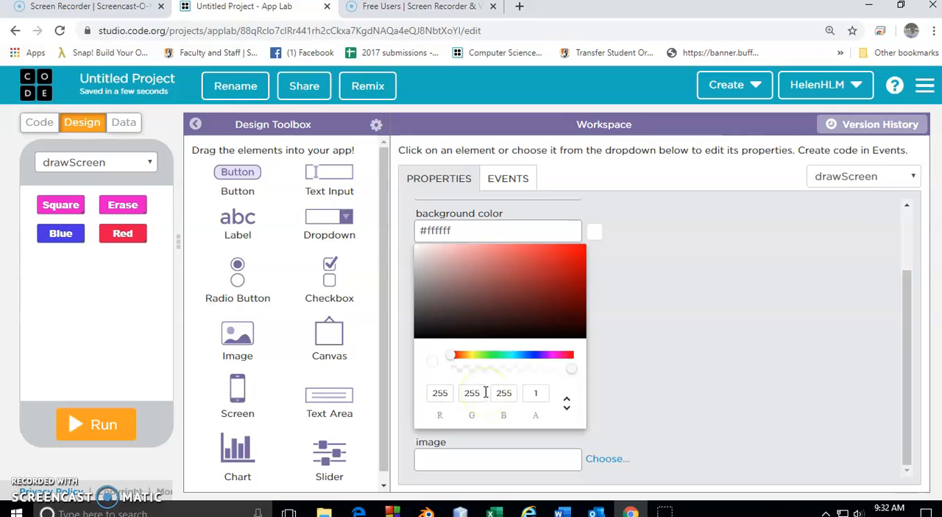
pyautogui.doubleClick(511, 392)
pyautogui.write('0')
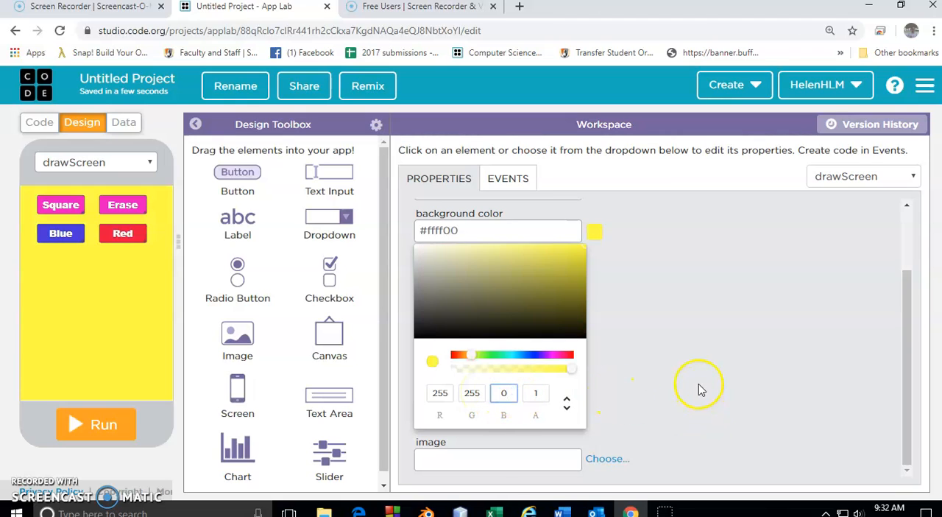
pyautogui.click(699, 382)
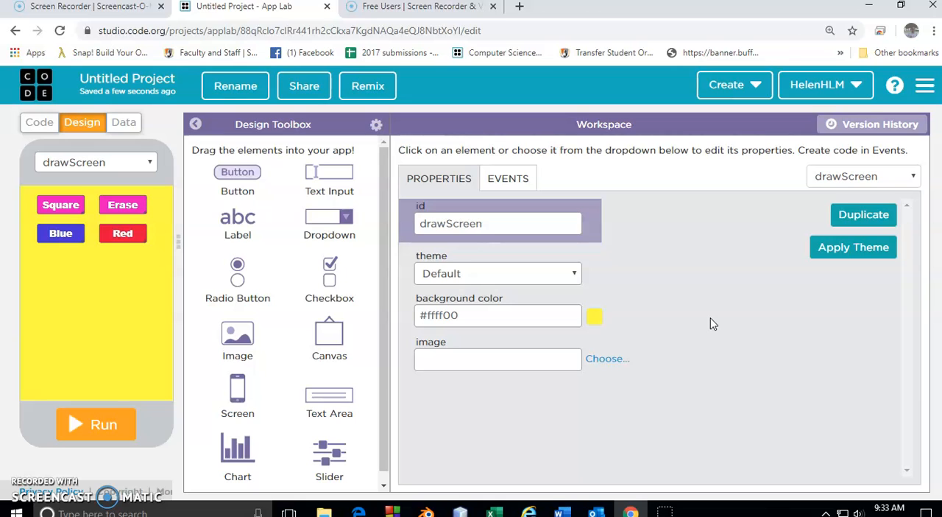
# Select the Square button and look through its properties.
pyautogui.click(65, 208)
pyautogui.scroll(-5, 625, 280)
pyautogui.scroll(-1, 625, 280)
pyautogui.scroll(5, 624, 277)
pyautogui.click(662, 308)
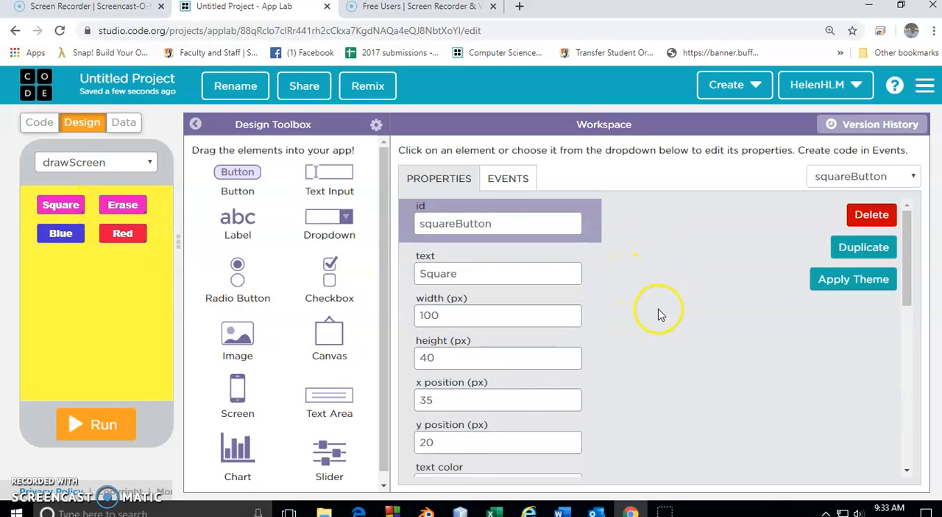